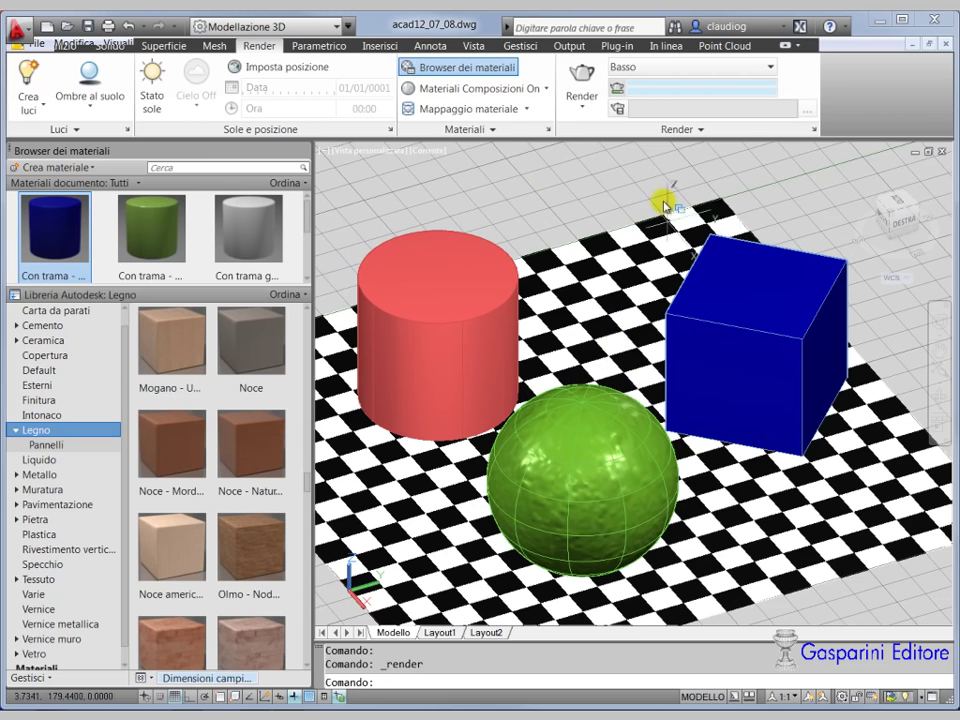
Render the current scene, zoom around the preview, and close the render window
click(582, 82)
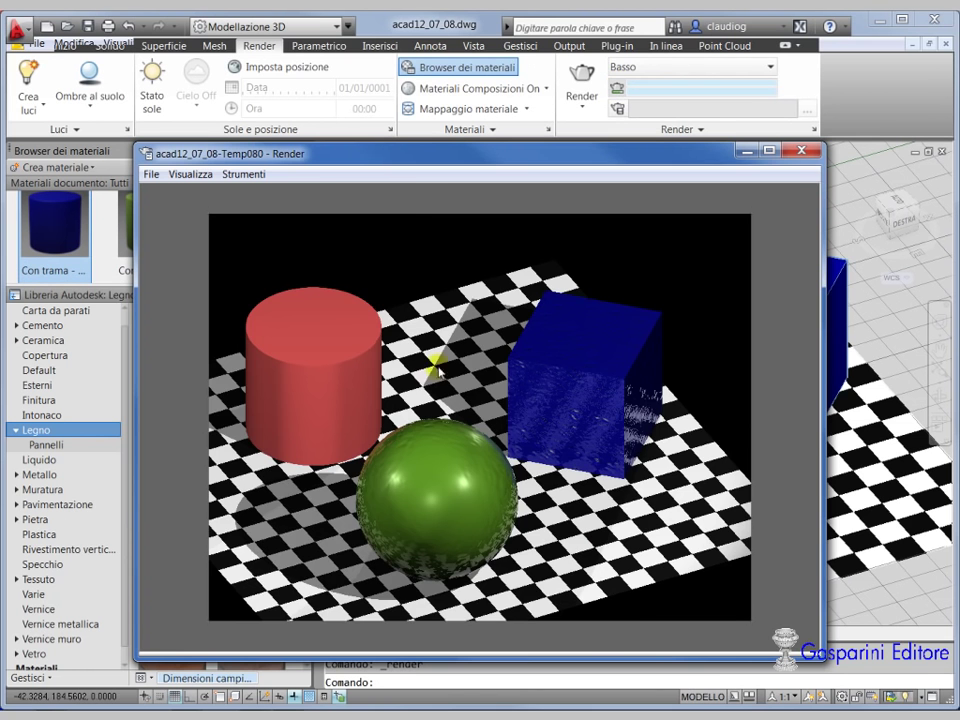
scroll(376, 530, up, 1)
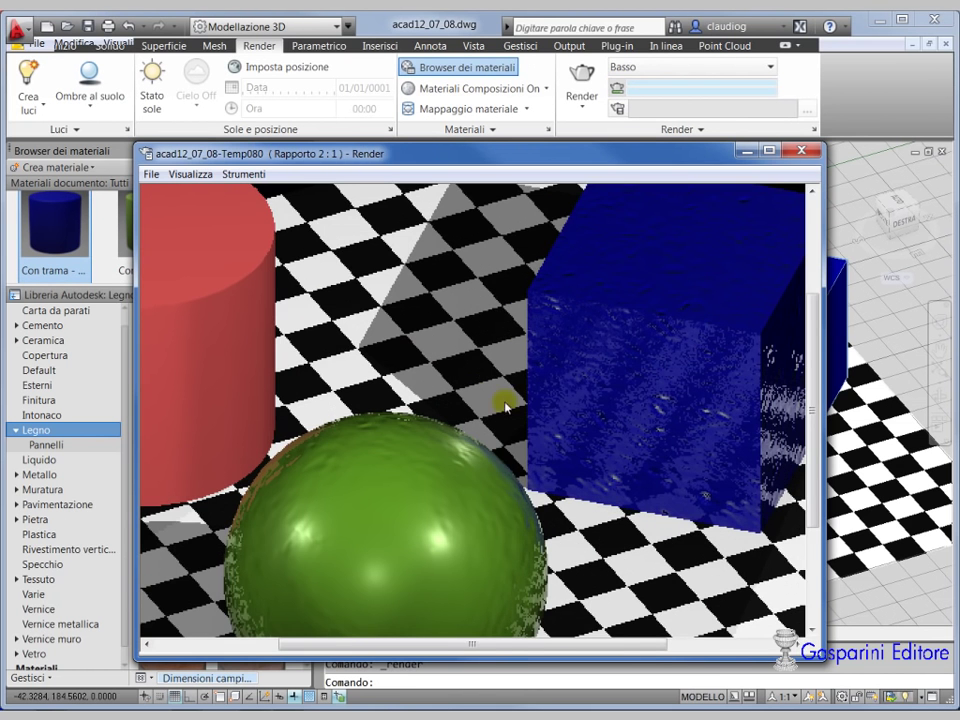
scroll(531, 410, down, 1)
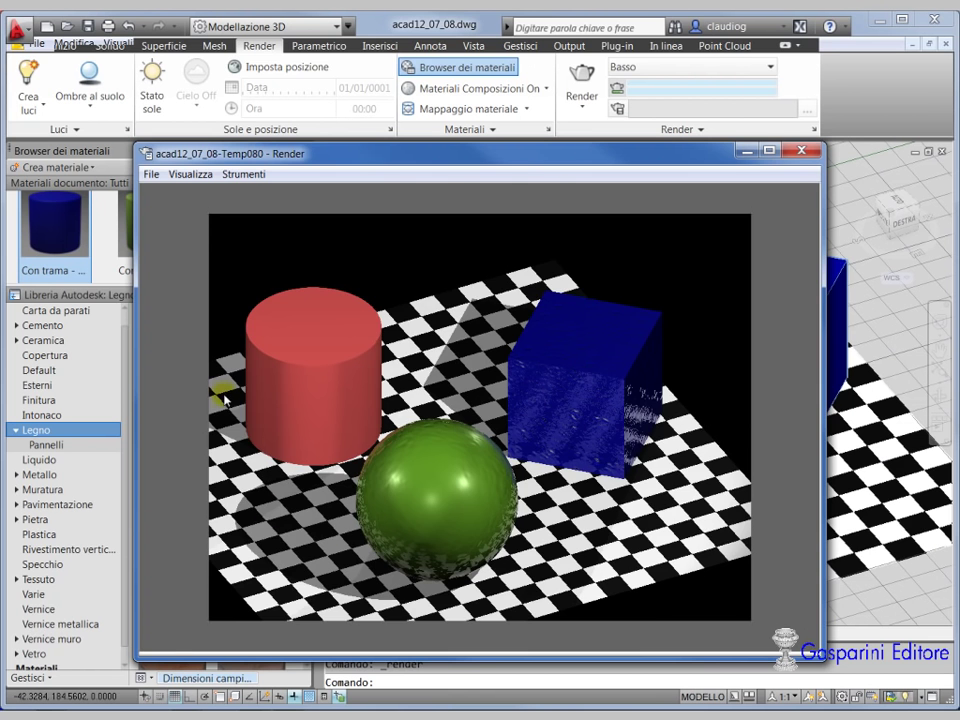
scroll(224, 390, up, 1)
scroll(221, 381, down, 1)
click(801, 150)
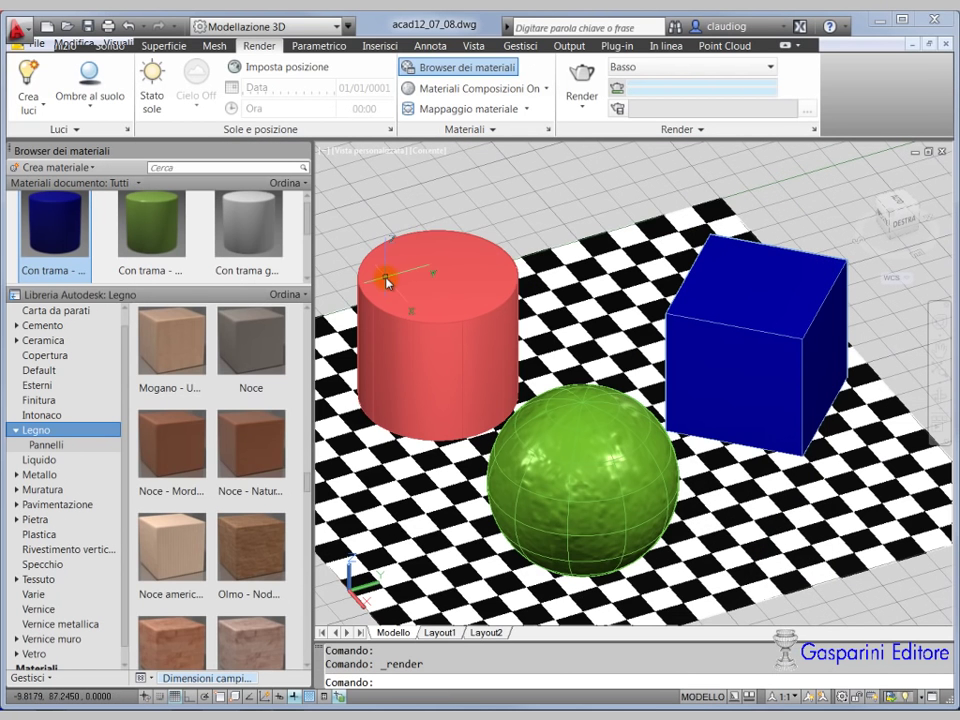
Select the red cylinder and assign it Noce americano from the Legno wood library
click(546, 89)
click(505, 184)
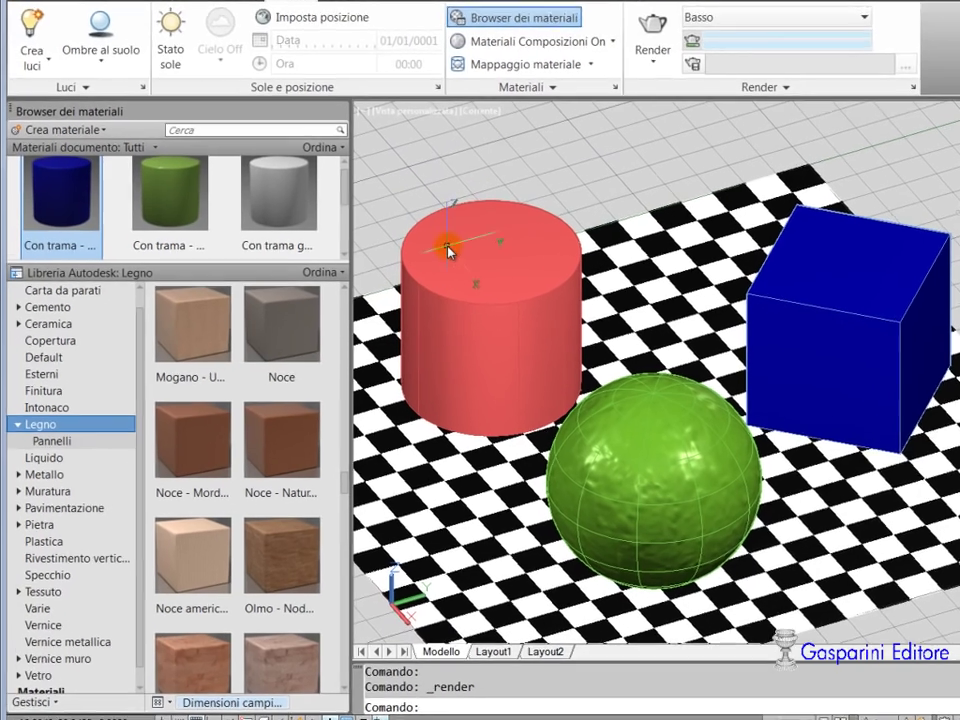
click(447, 250)
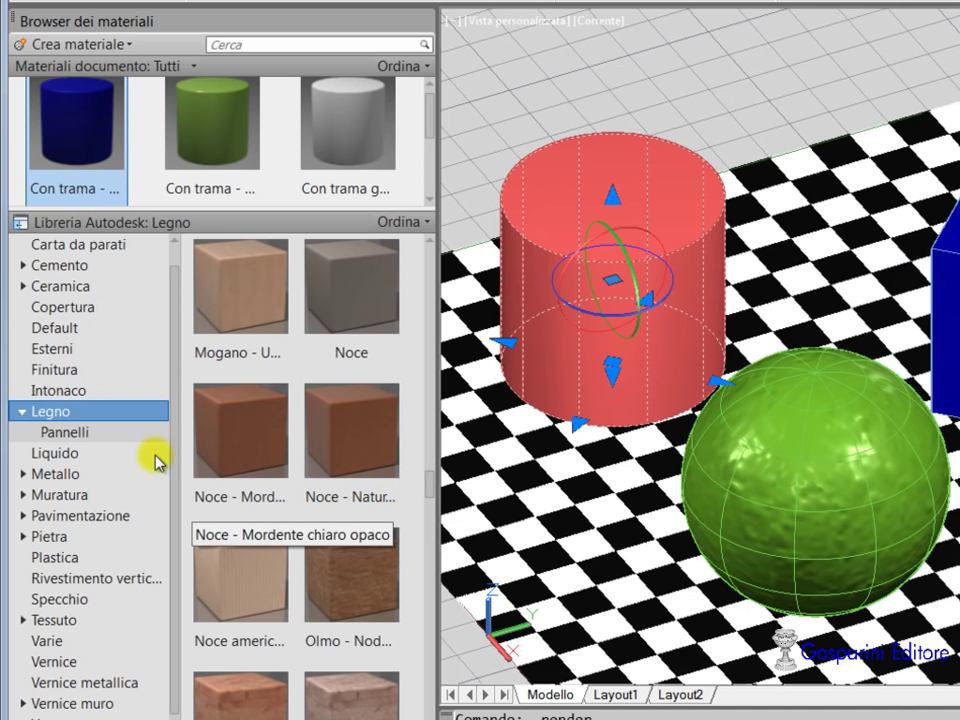
click(57, 390)
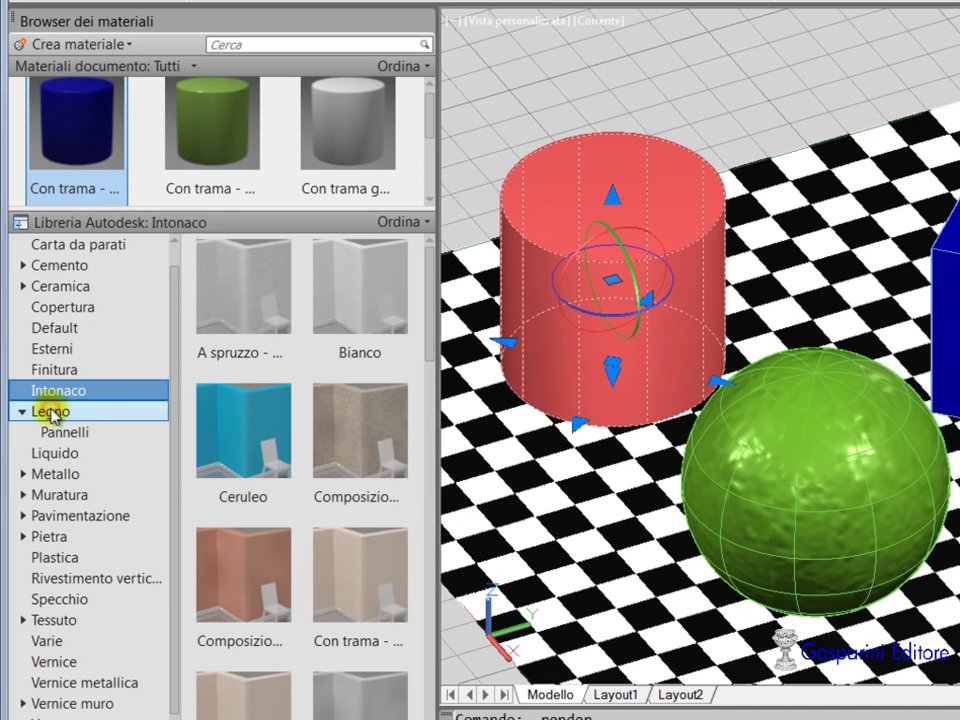
click(48, 412)
drag(429, 258, 428, 489)
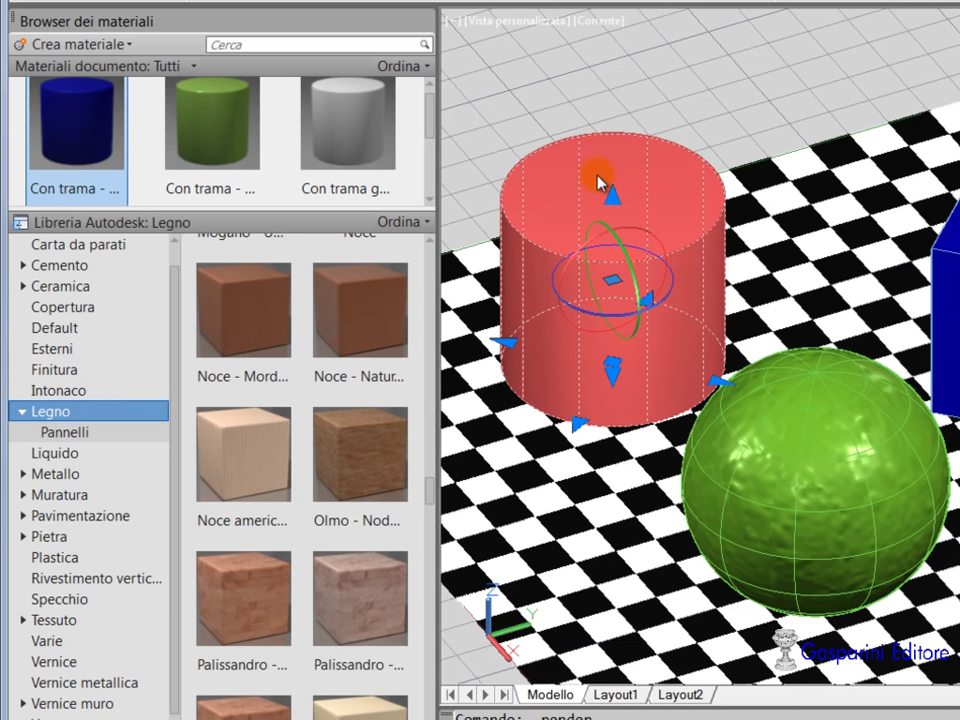
right_click(230, 450)
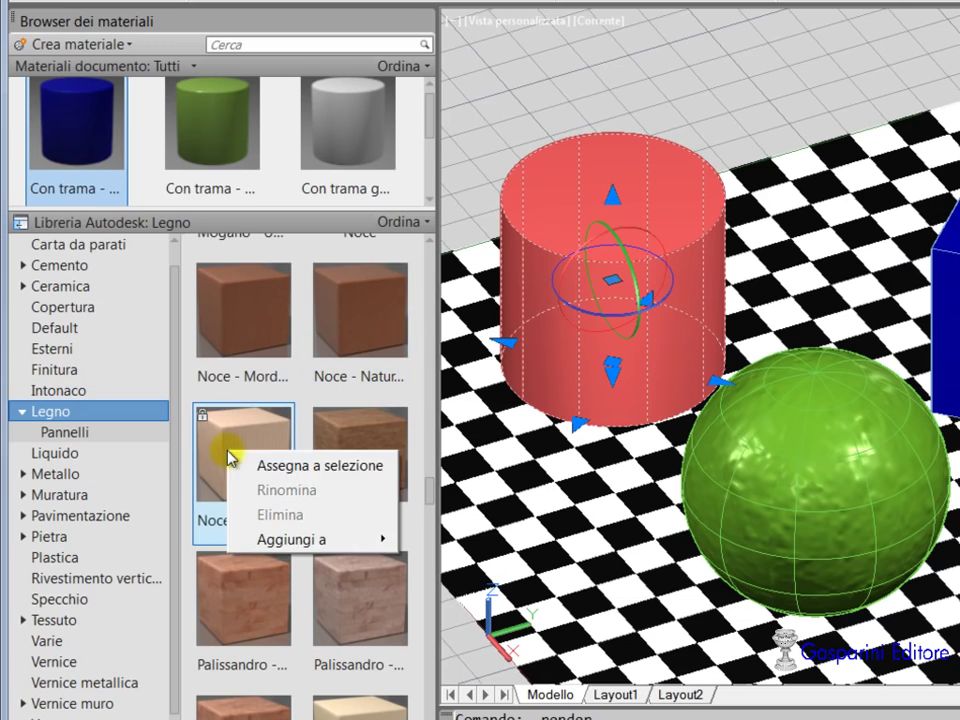
click(286, 470)
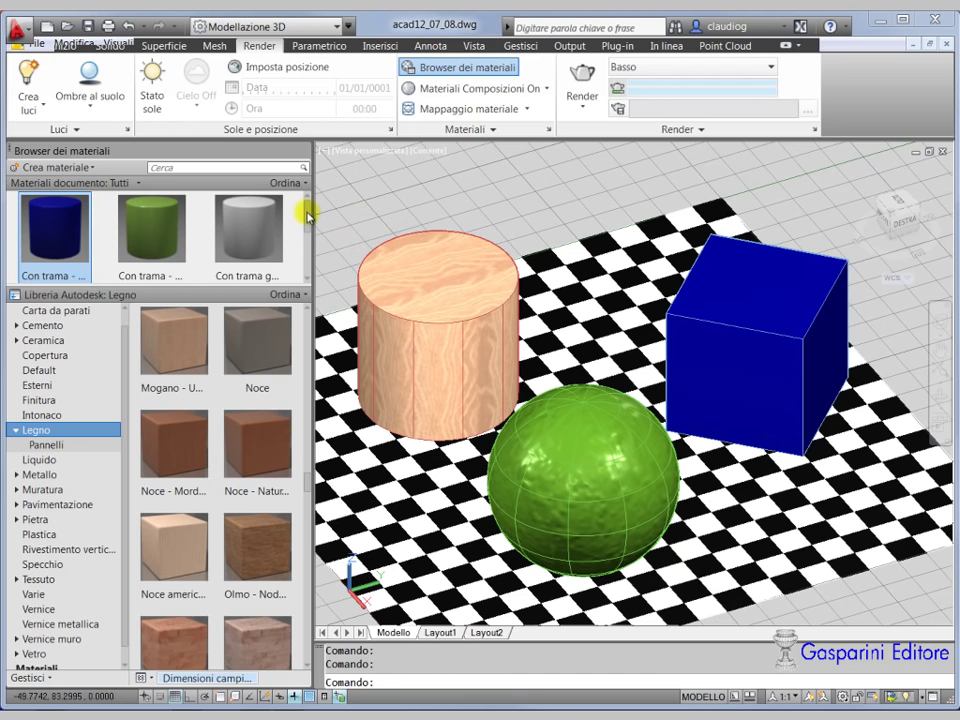
Pick the Noce americano document material, zoom in on the cylinder, and render the scene
scroll(305, 213, down, 2)
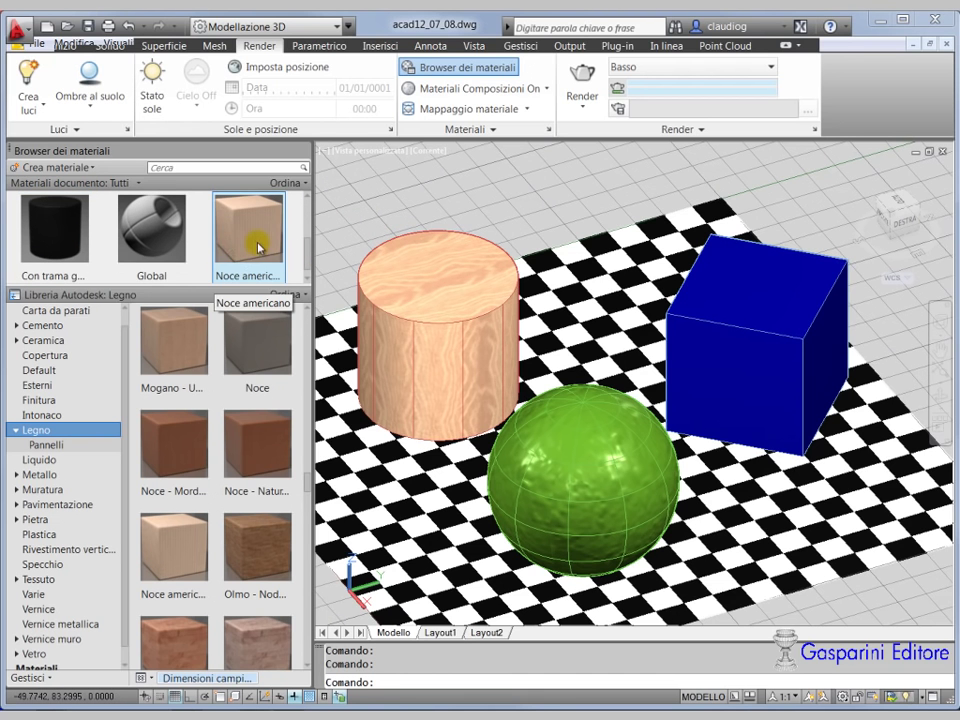
click(212, 254)
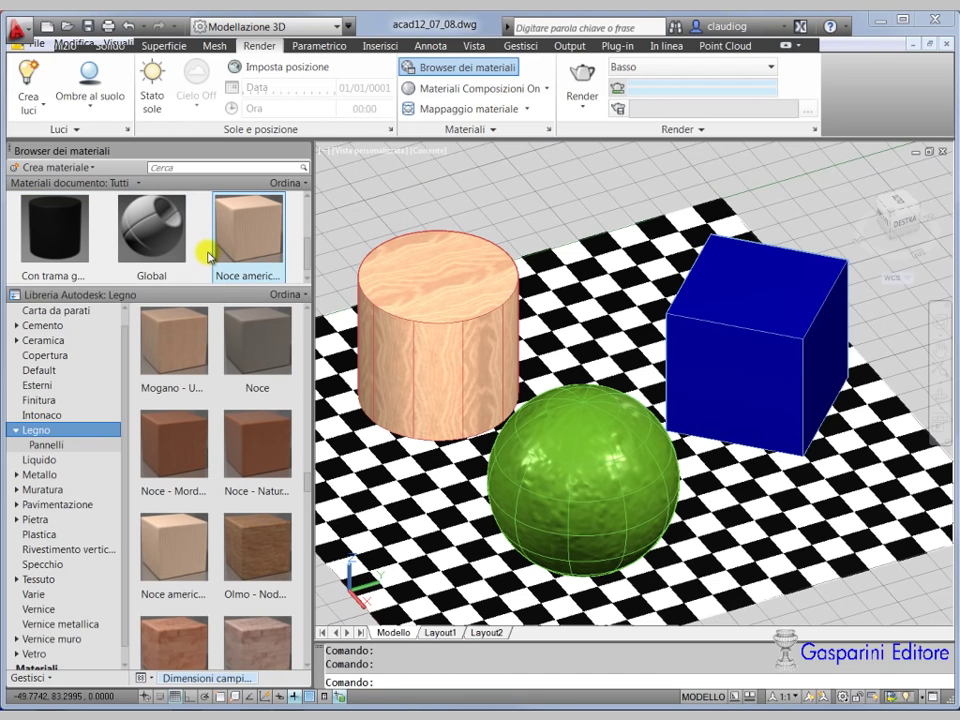
click(328, 222)
scroll(336, 231, up, 3)
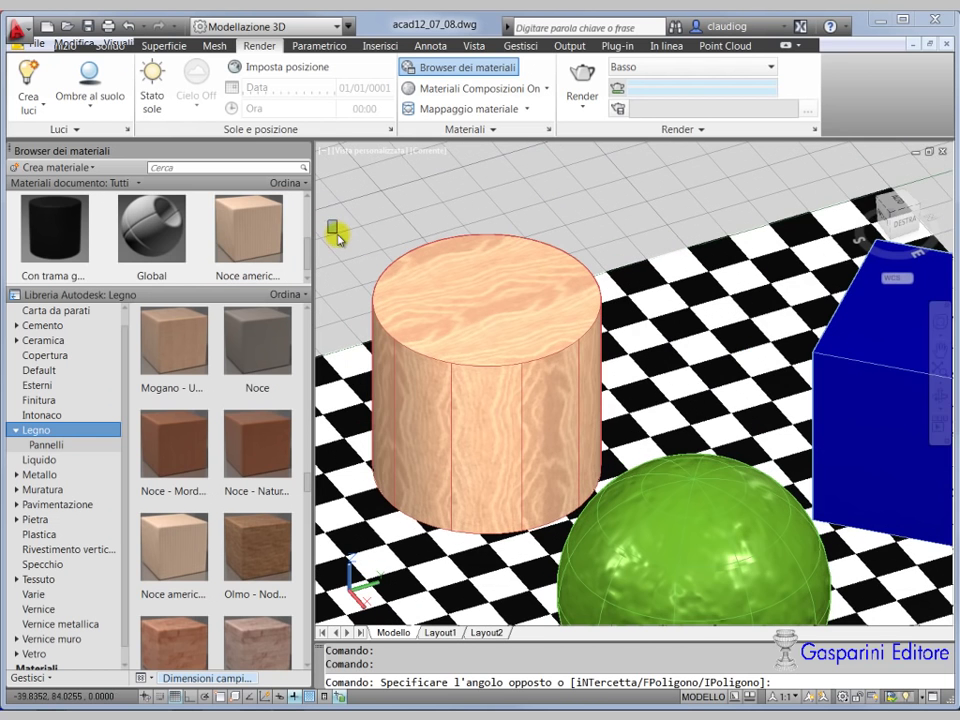
key(Escape)
click(580, 80)
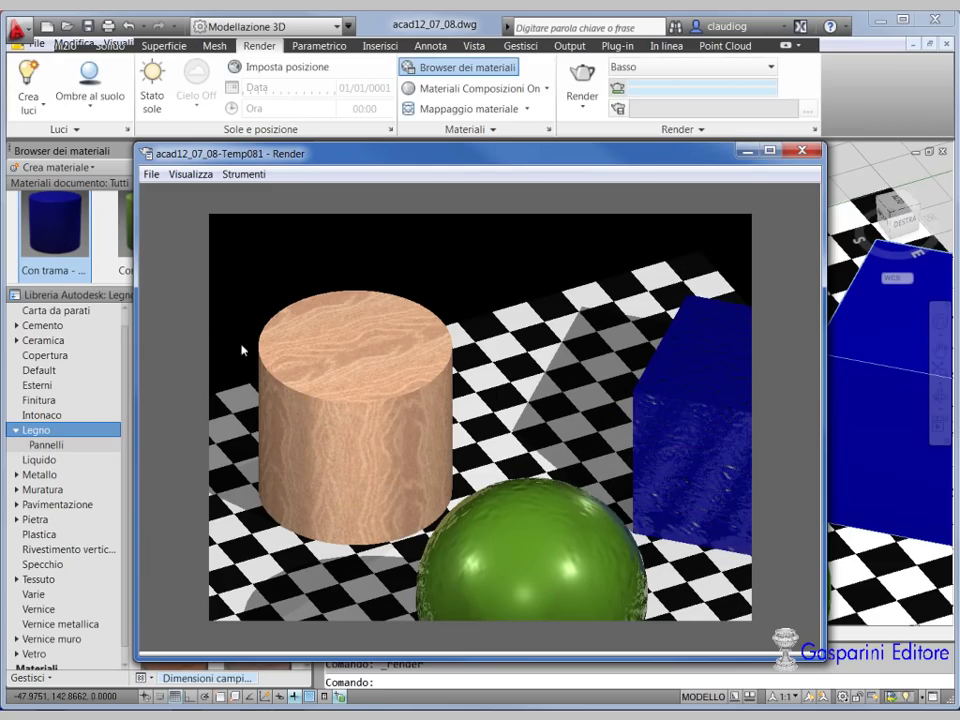
click(801, 150)
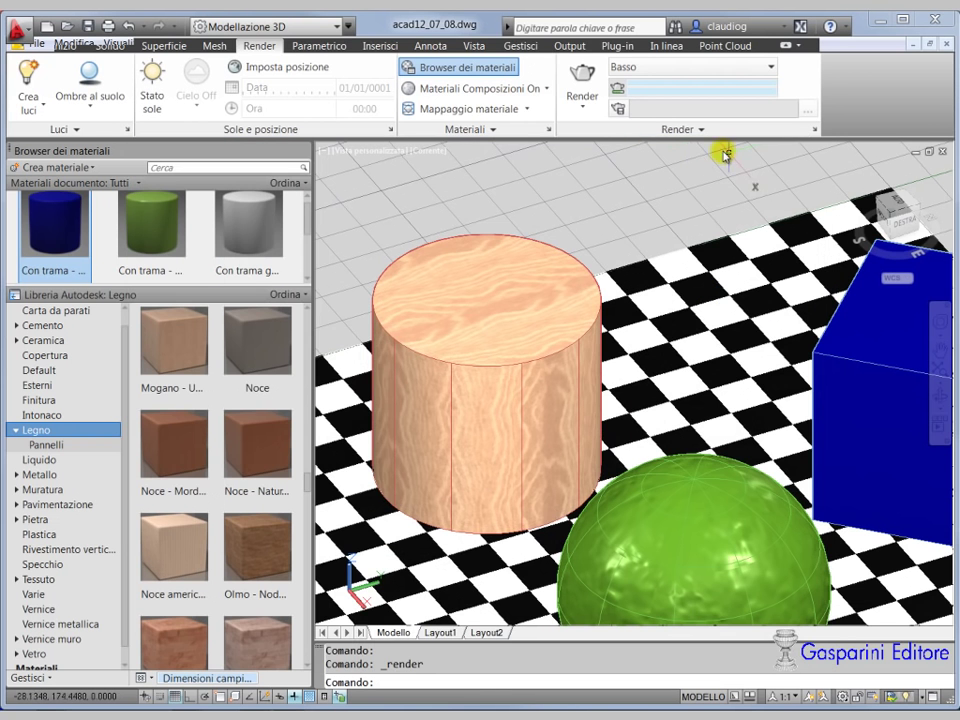
Apply cylindrical texture mapping to the wood cylinder
click(525, 110)
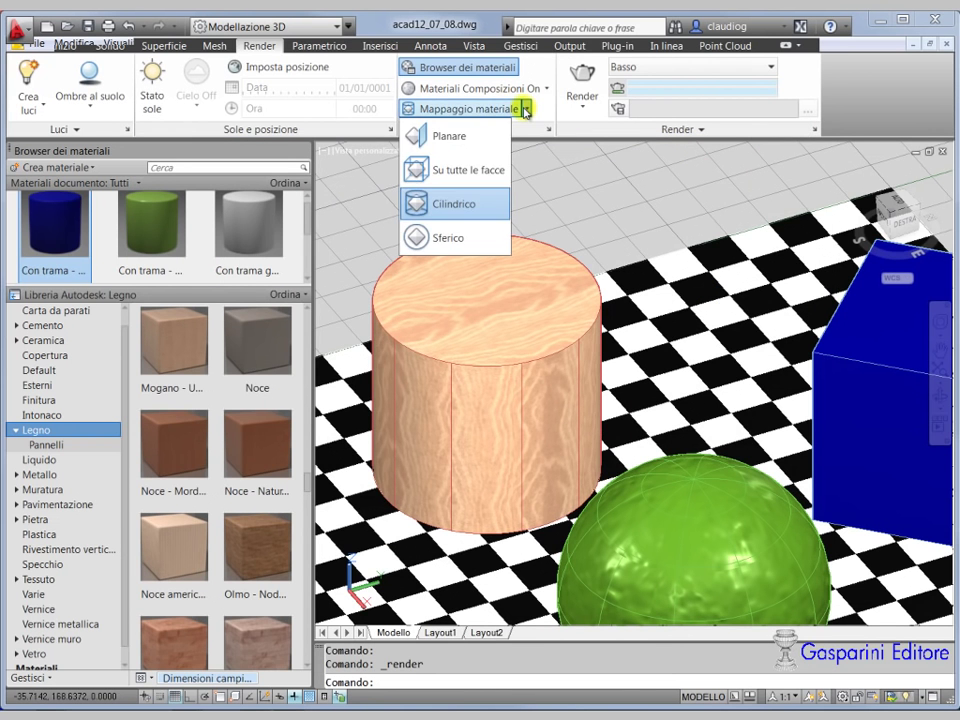
click(435, 206)
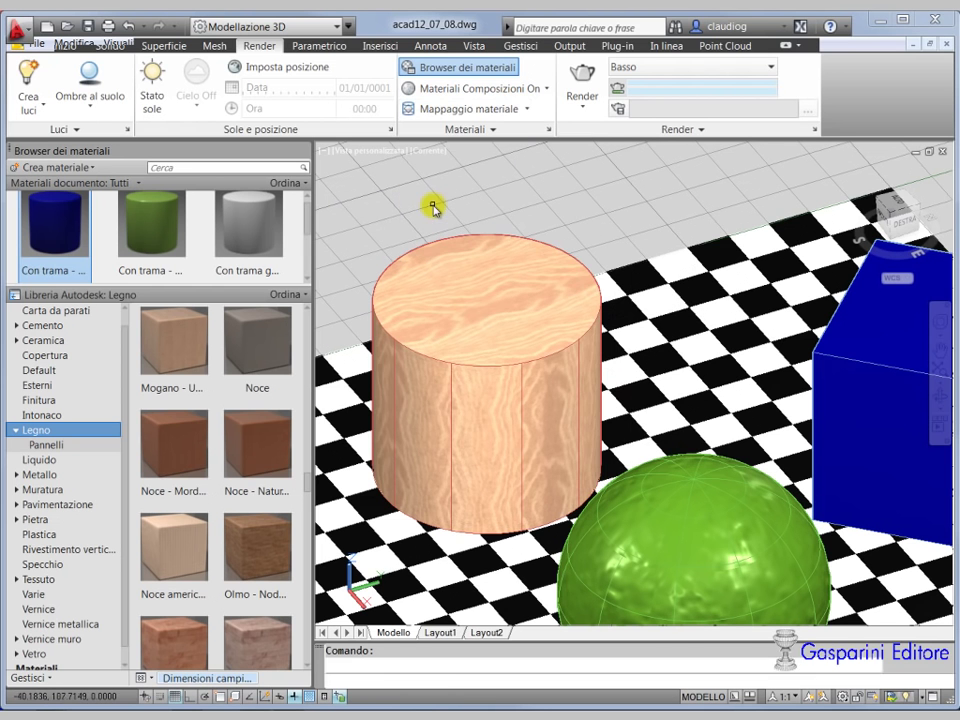
click(436, 247)
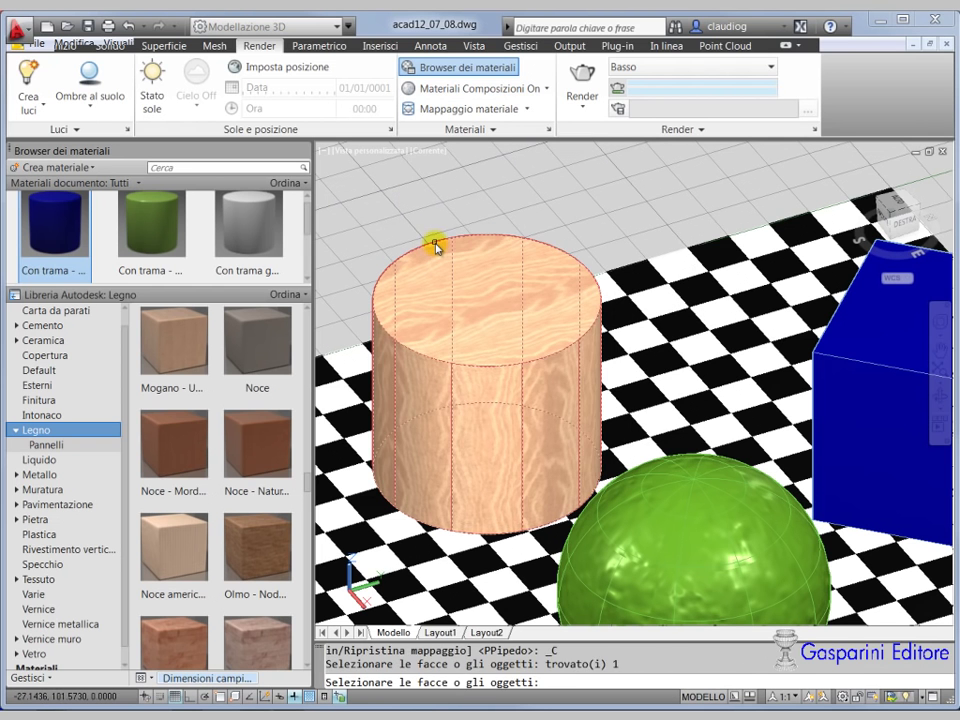
key(Return)
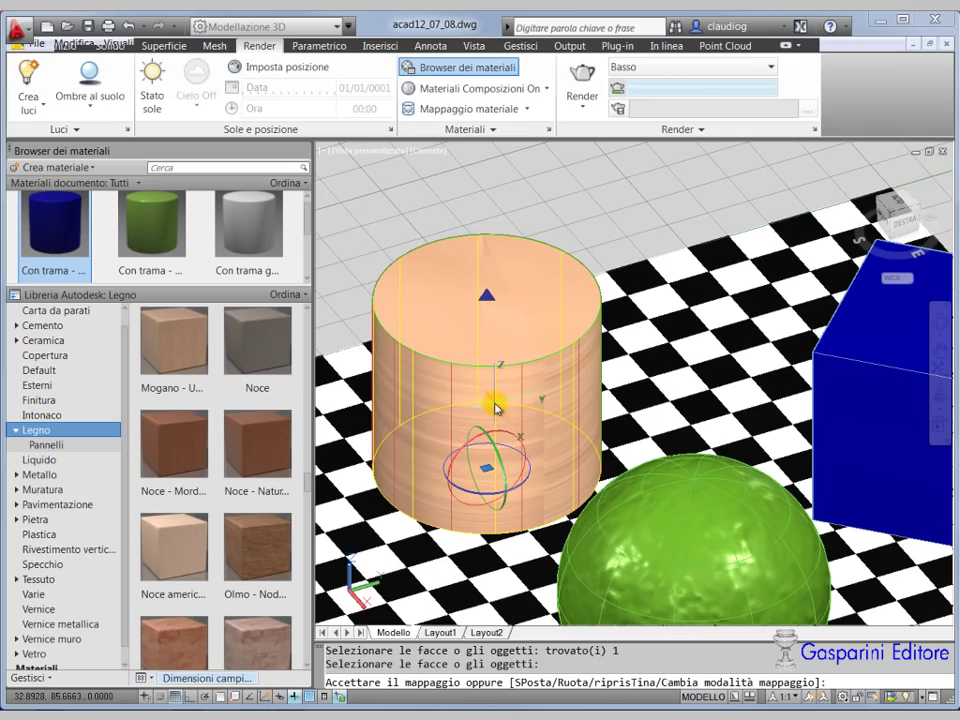
Rotate the cylinder's texture mapping by 90 degrees with the R option
text(r)
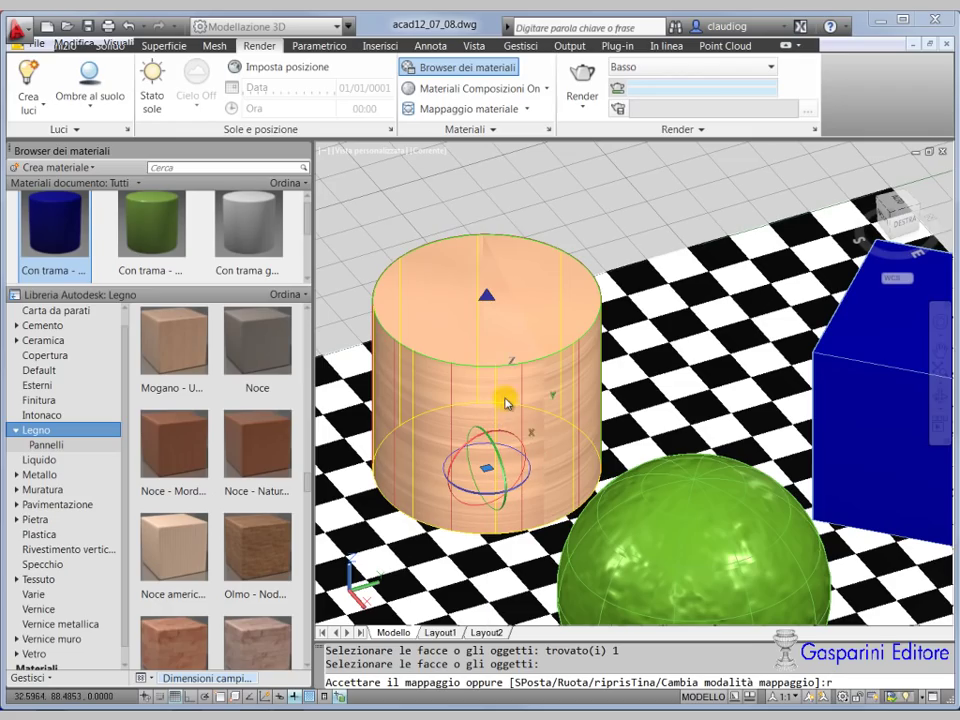
key(Return)
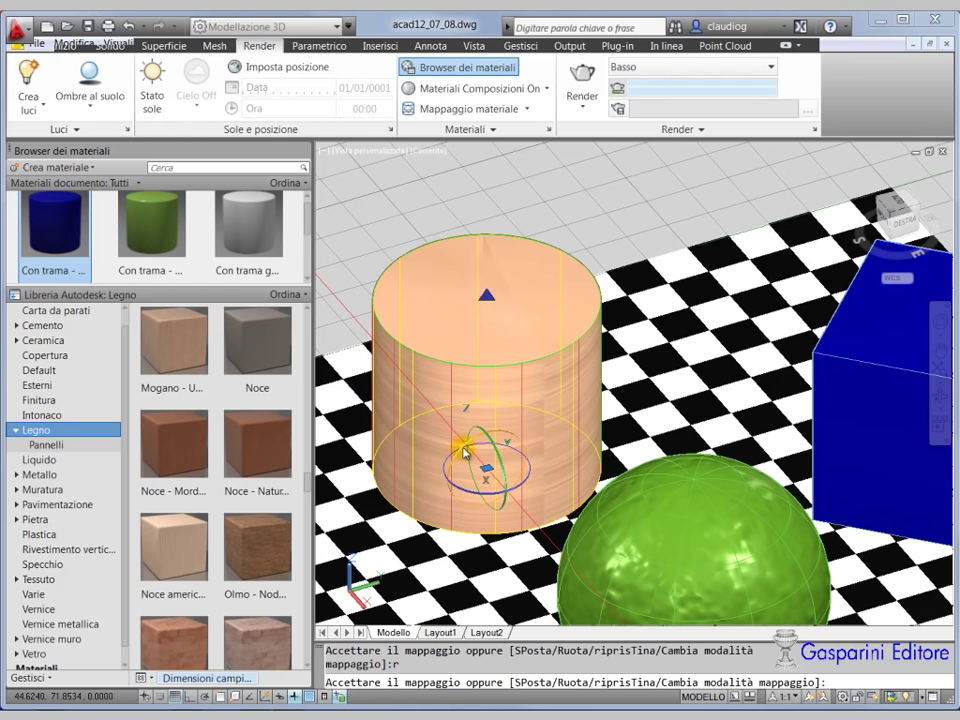
drag(464, 451, 462, 447)
text(90)
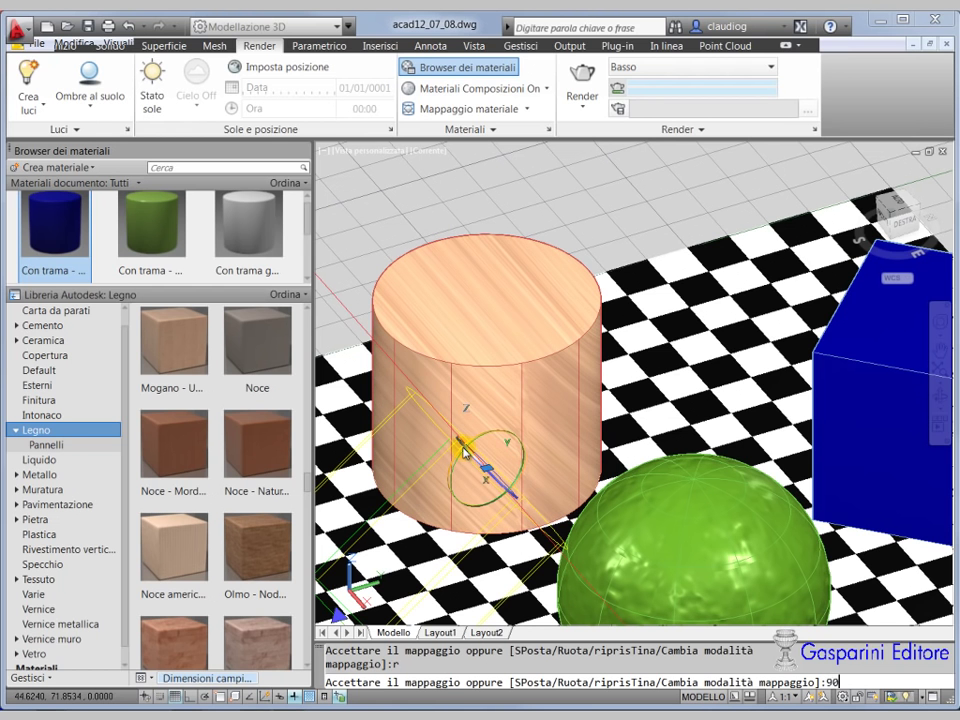
key(Return)
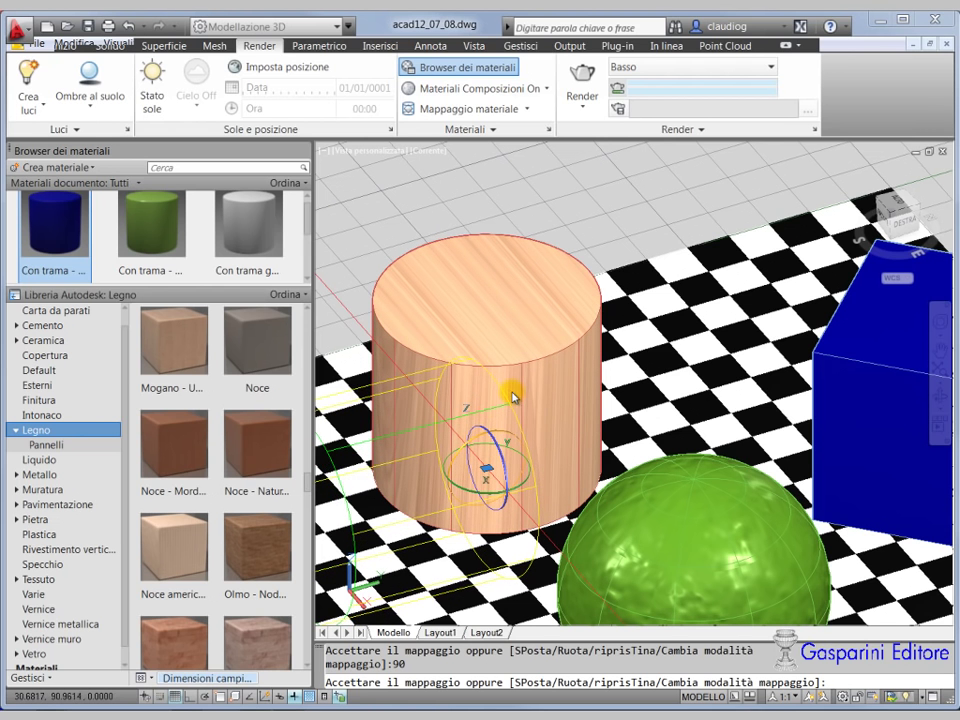
Exit the mapping command, render the scene, and reorient the texture mapping gizmo
key(Escape)
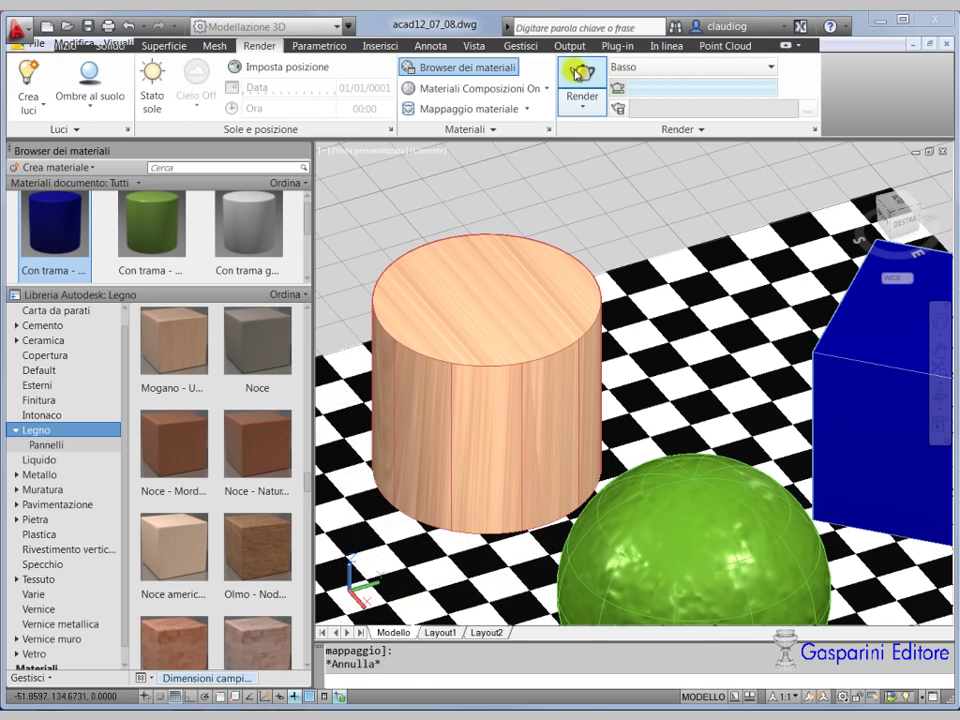
click(578, 72)
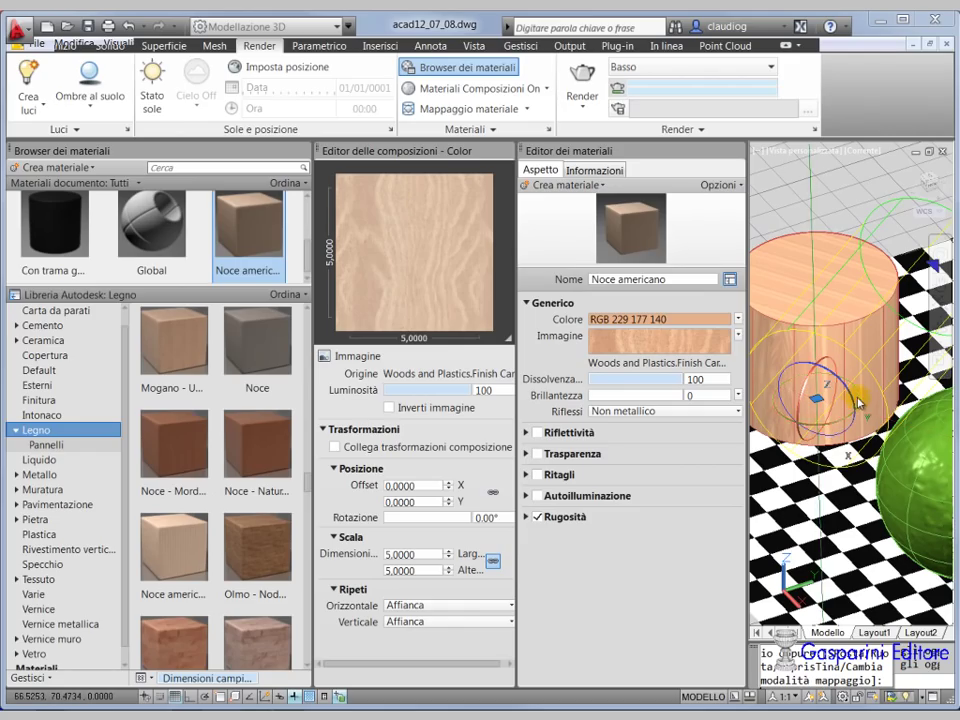
mouse_move(860, 398)
mouse_down()
mouse_move(798, 397)
mouse_move(838, 393)
mouse_up()
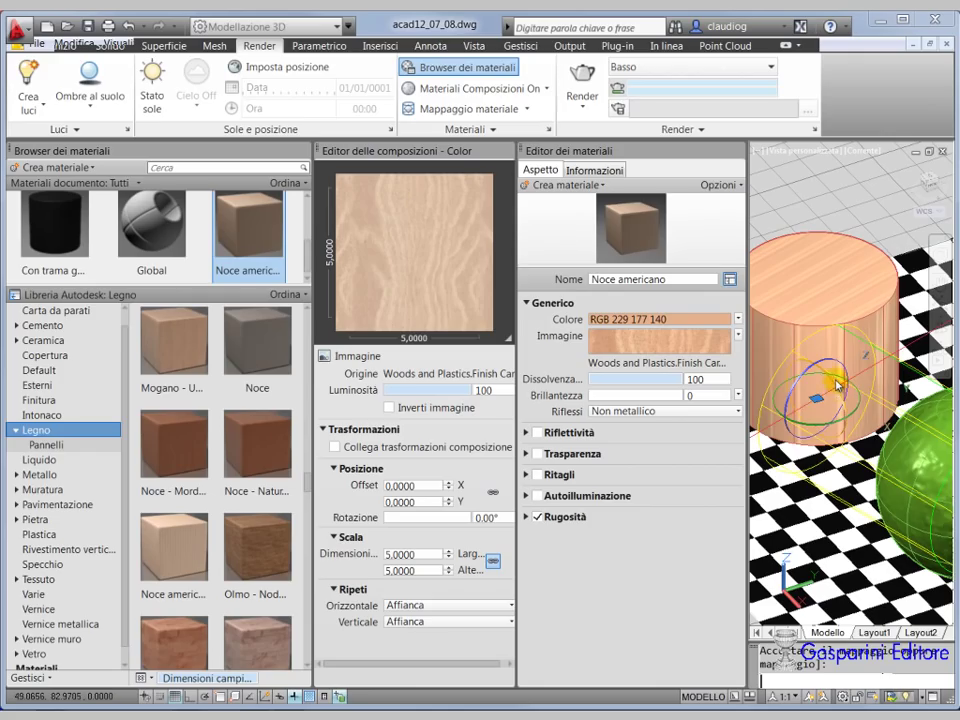
key(Return)
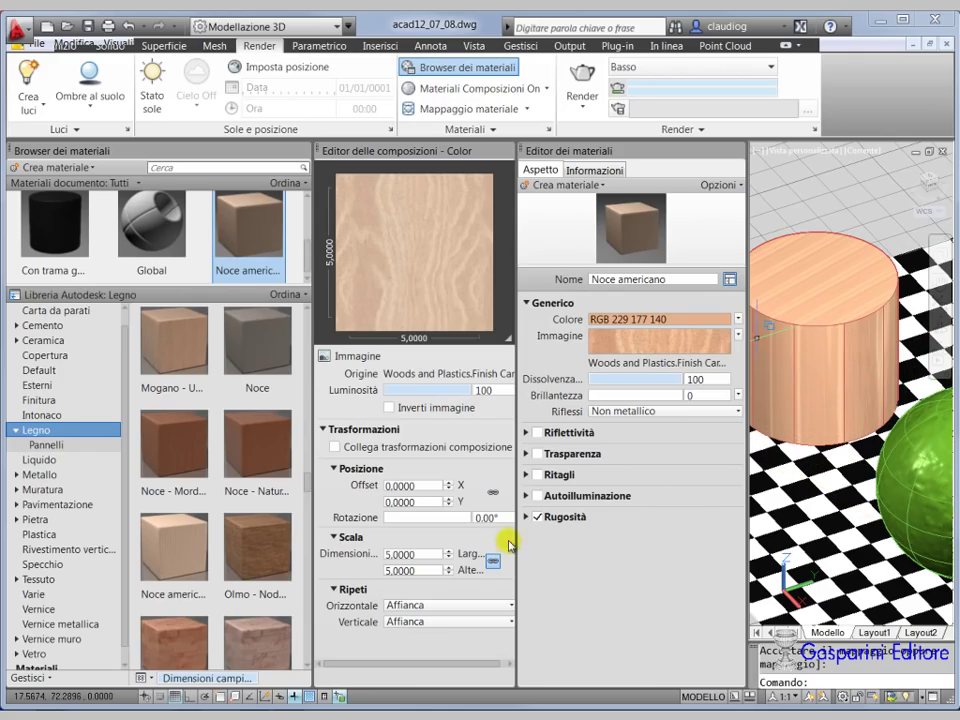
Set the Noce americano texture width scale to 50
click(420, 554)
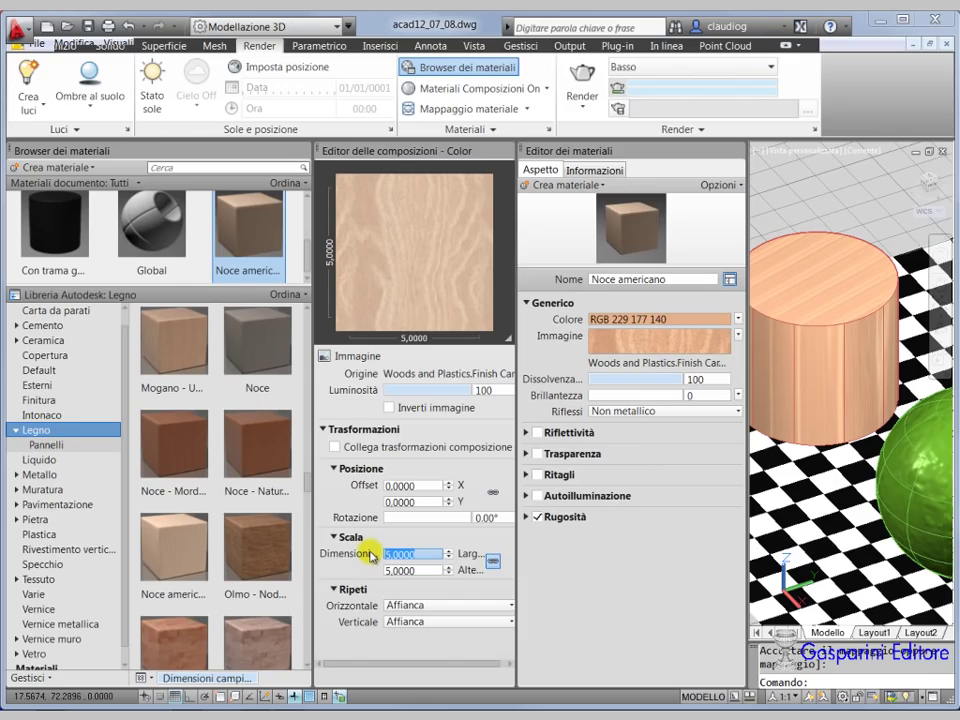
text(50)
key(Return)
Render with the scale-50 texture, then change the texture width scale to 3
click(582, 80)
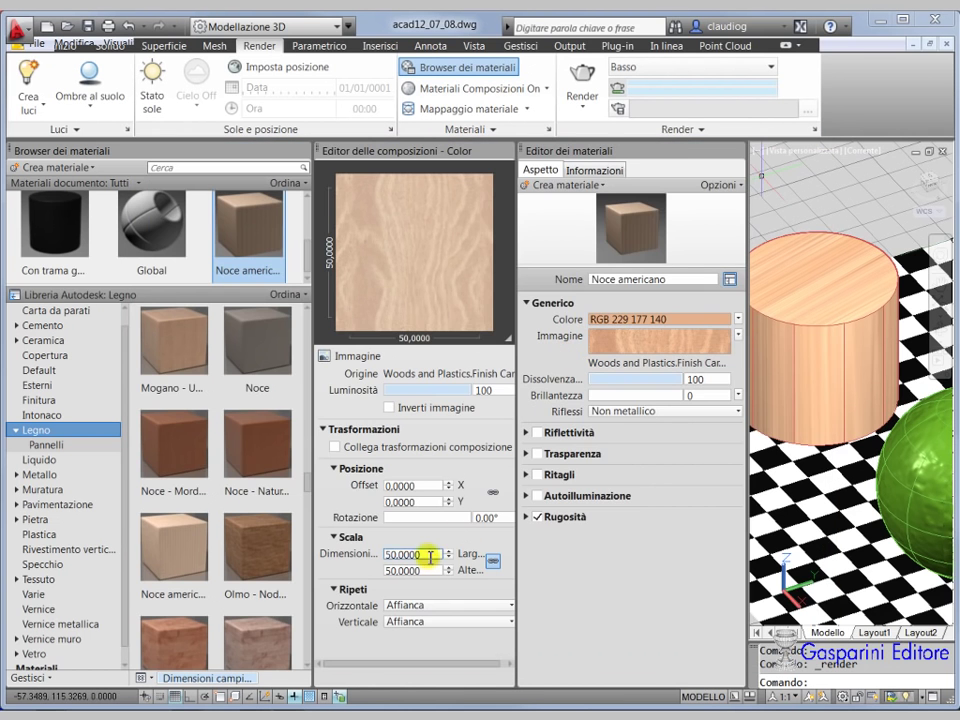
double_click(430, 557)
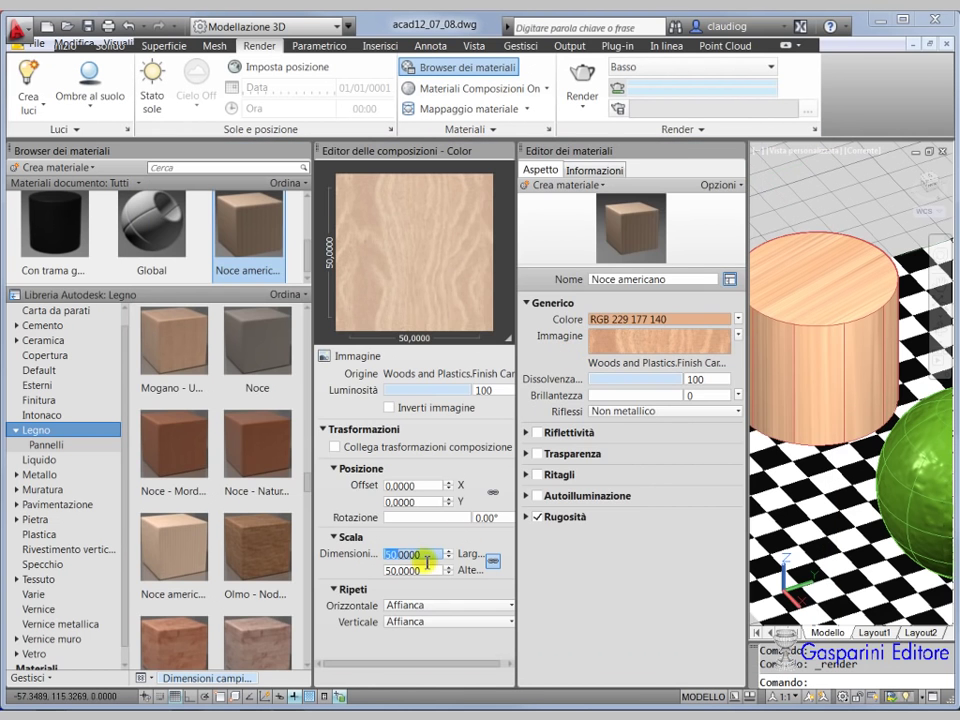
key(Tab)
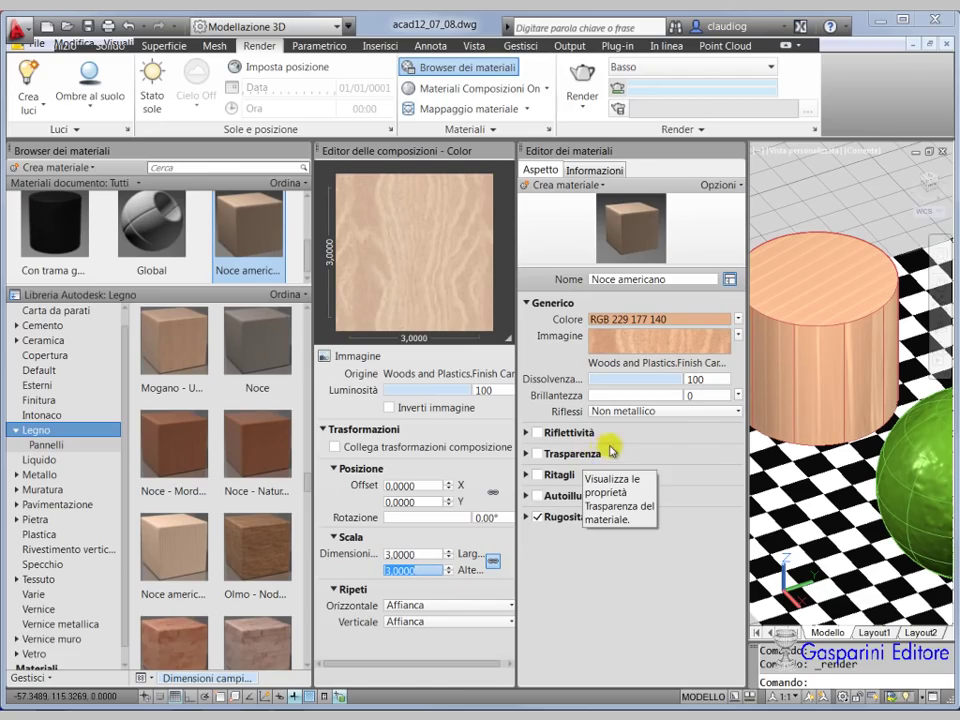
Render the scene again and zoom into the result to inspect the grain
click(580, 72)
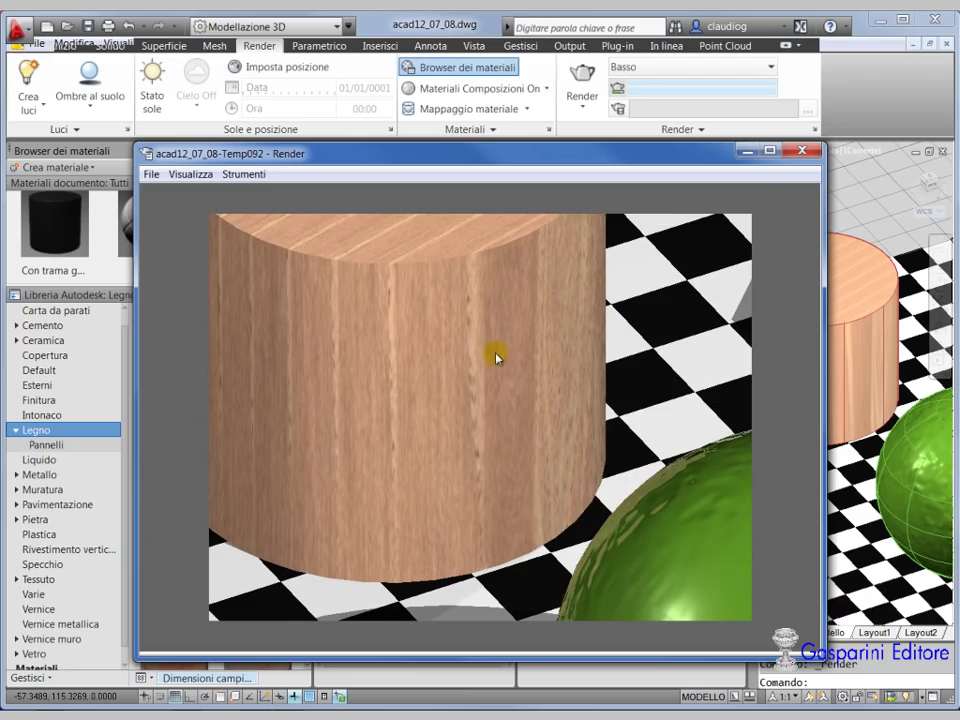
scroll(476, 400, down, 2)
scroll(472, 385, up, 2)
scroll(438, 388, up, 2)
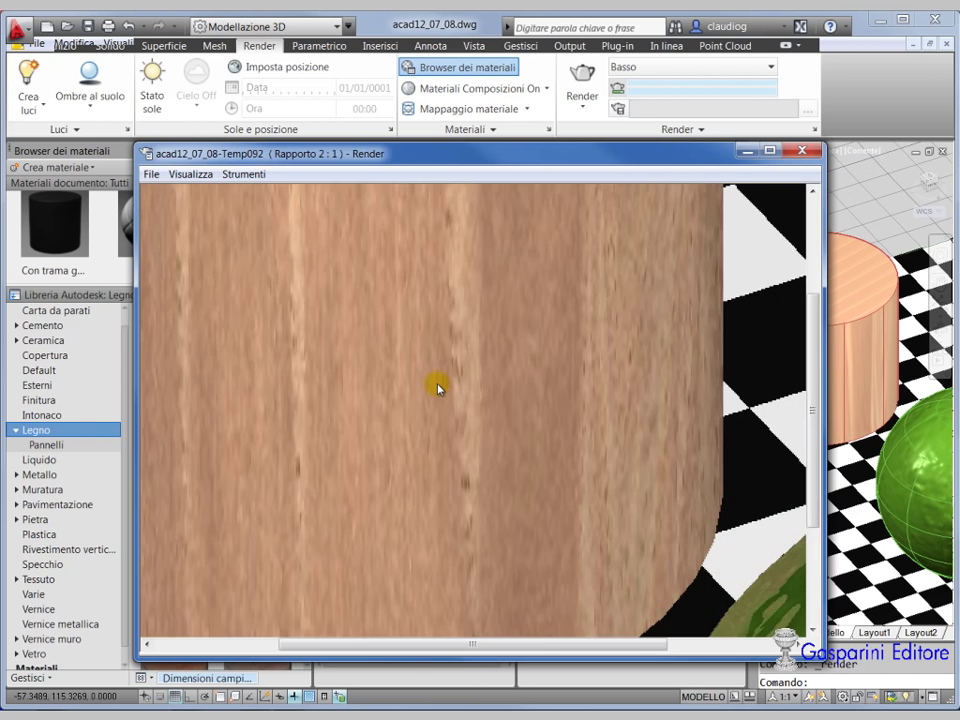
scroll(440, 380, down, 2)
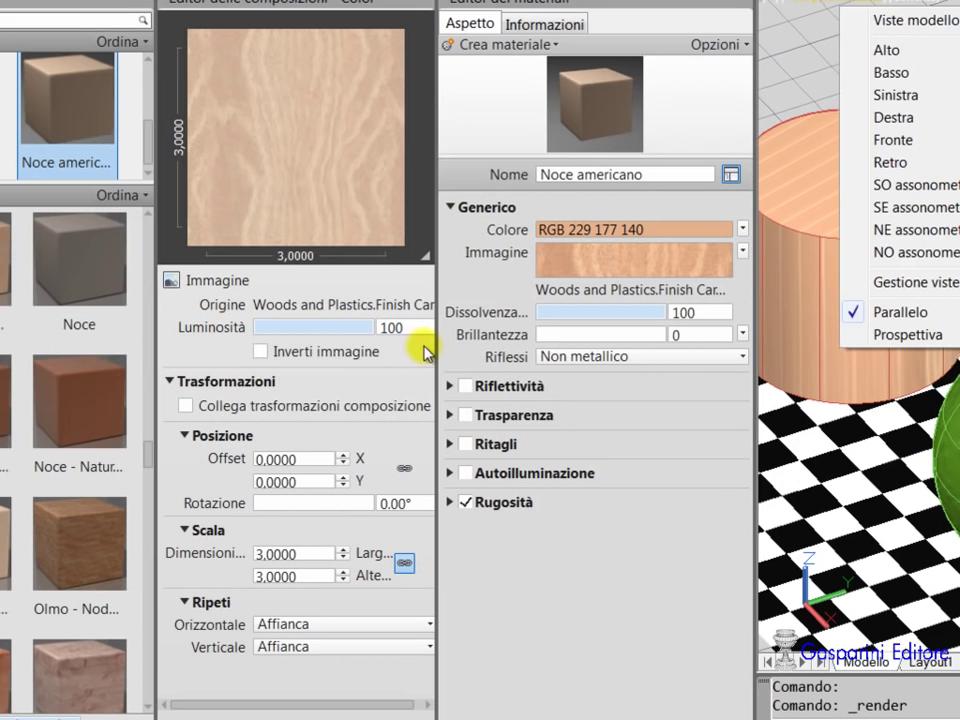
Change the Rugosità bump value of Noce americano from 10 to 22
click(505, 501)
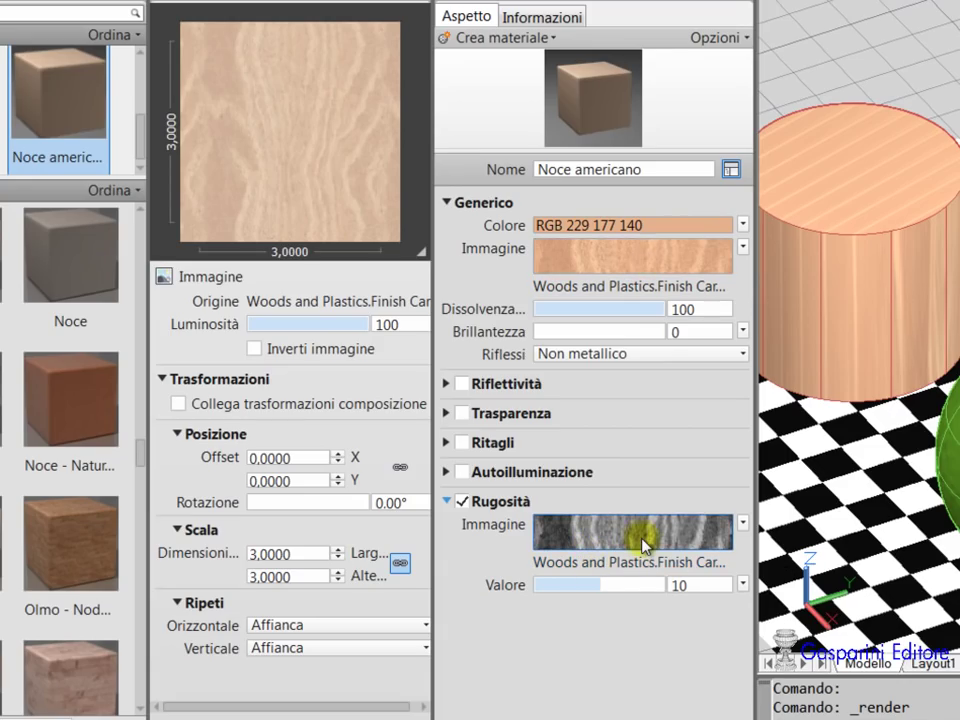
mouse_move(630, 562)
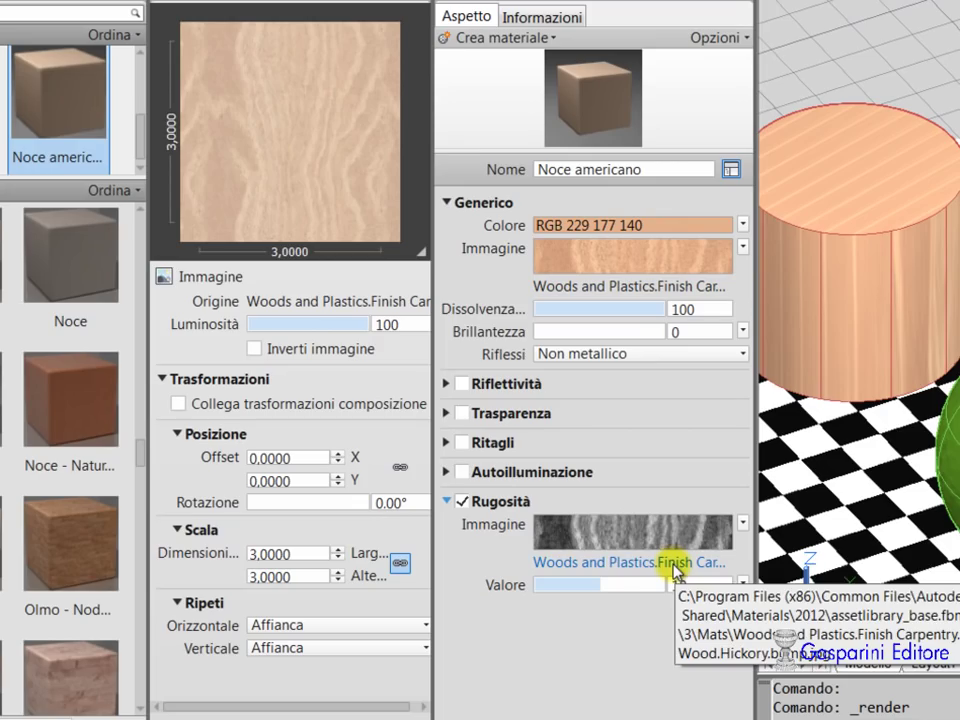
double_click(692, 586)
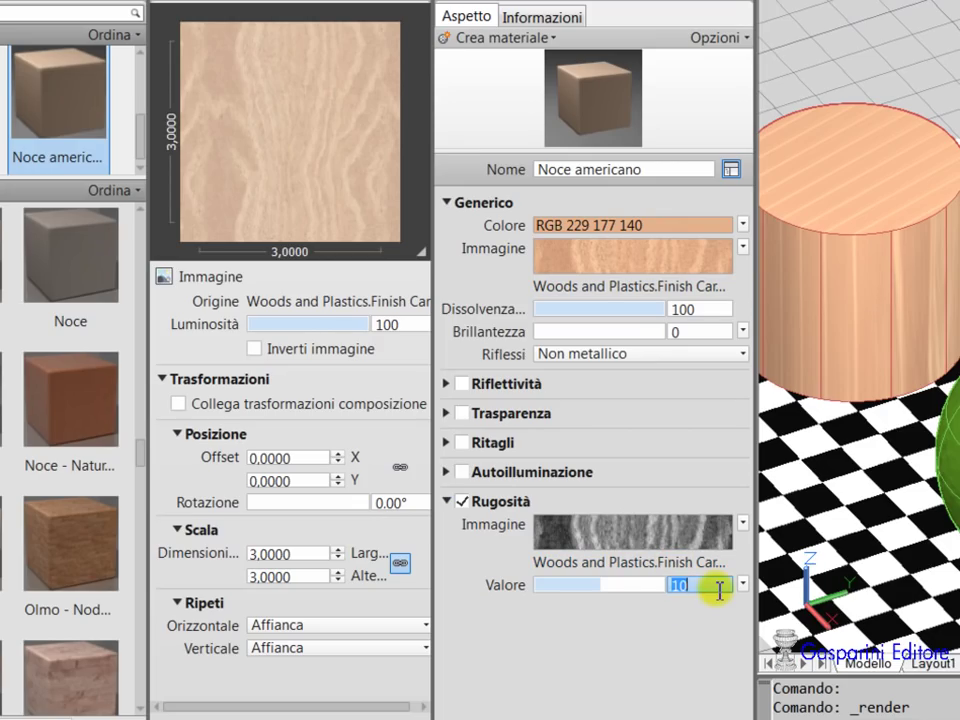
text(22)
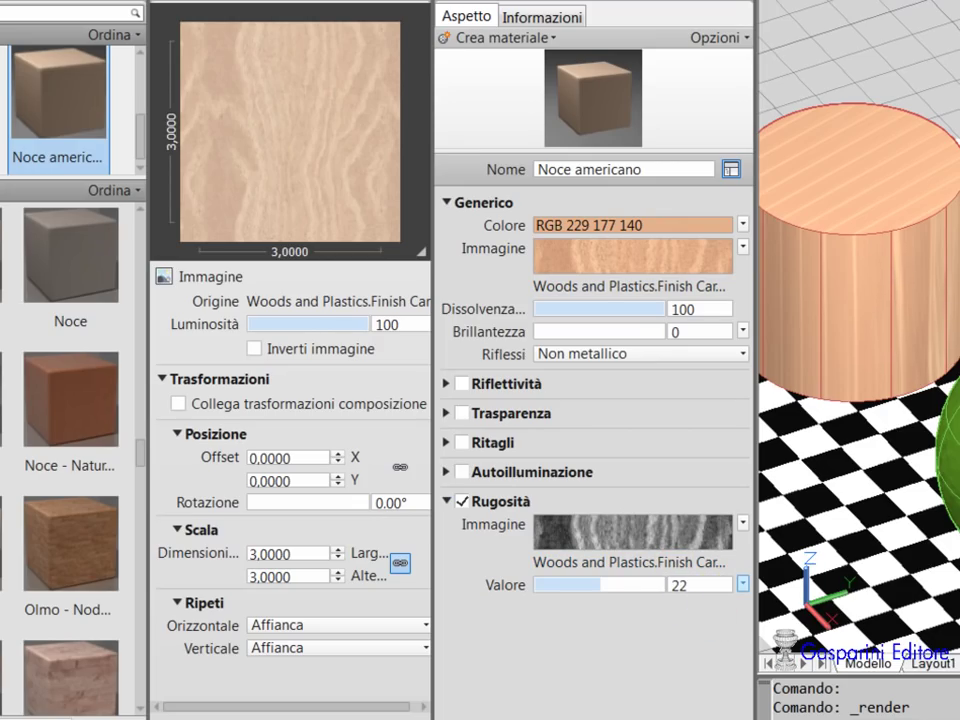